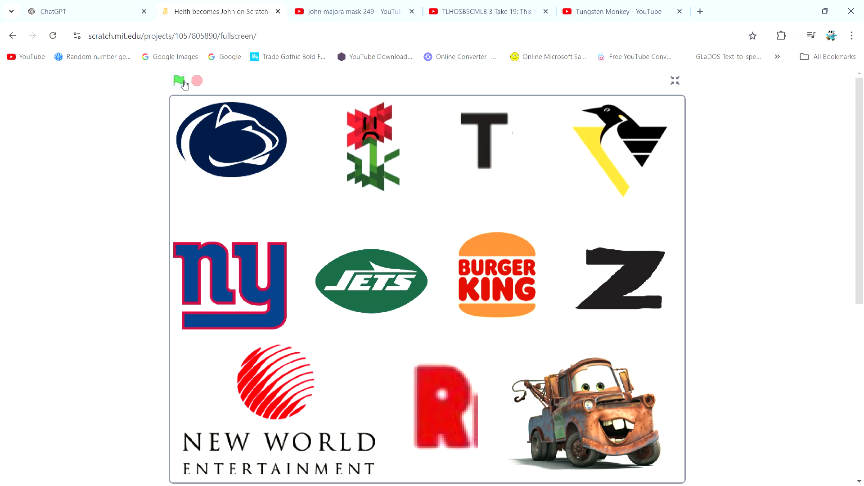
Run the logo grid project fullscreen with its voiceover playing.
{"action": "left_click", "coordinate": [179, 81]}
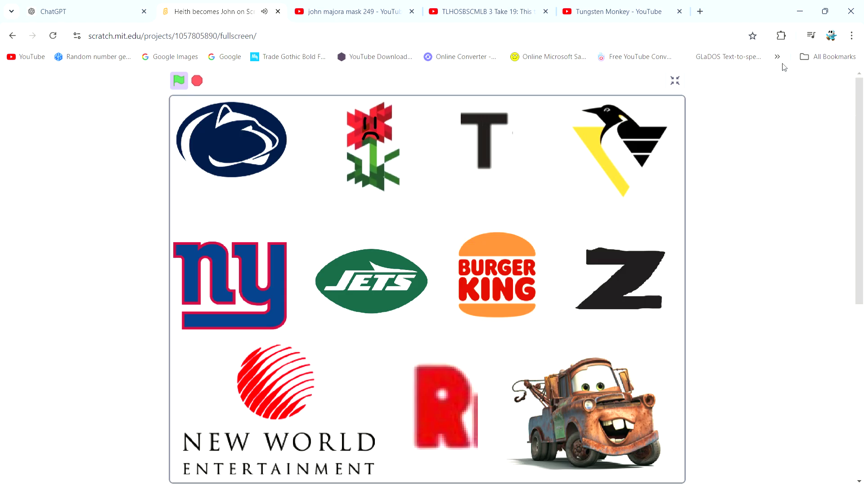